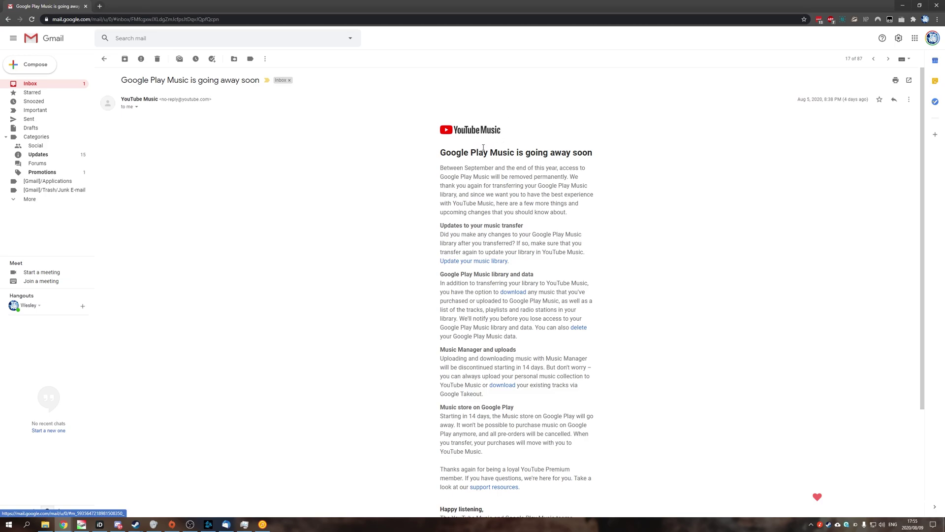
Read the heading of the YouTube Music email about Google Play Music going away.
left_click_drag(460, 155, 499, 152)
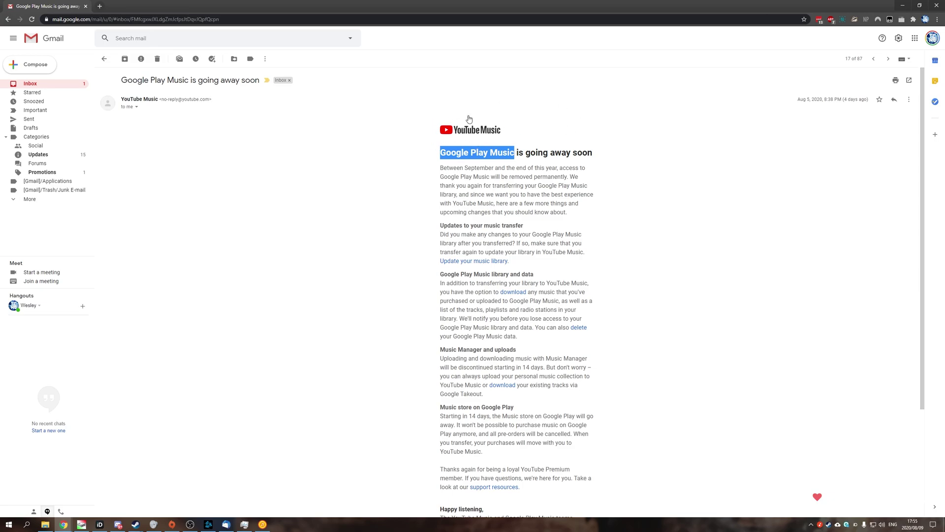
left_click(483, 150)
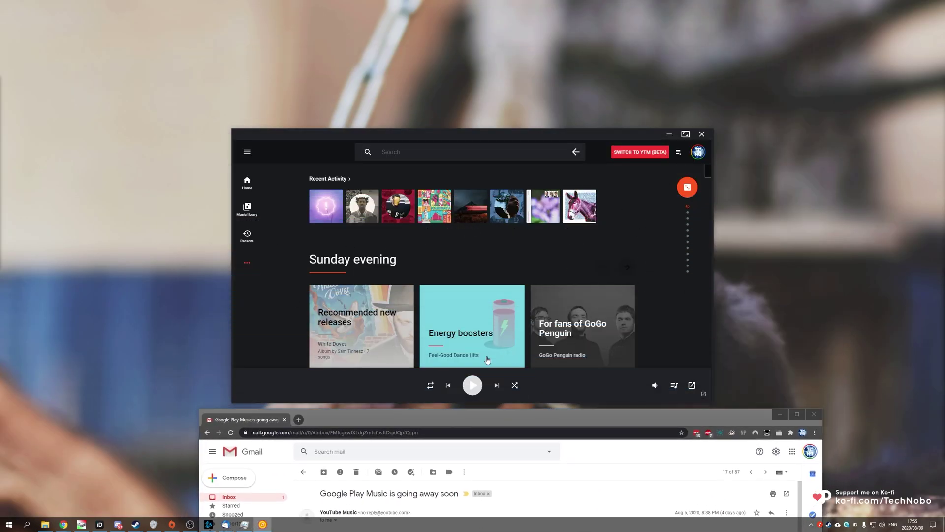
Look over the Google Play Music home page in the desktop player and switch the player to YouTube Music.
scroll(437, 298, "down", 3)
scroll(437, 299, "up", 3)
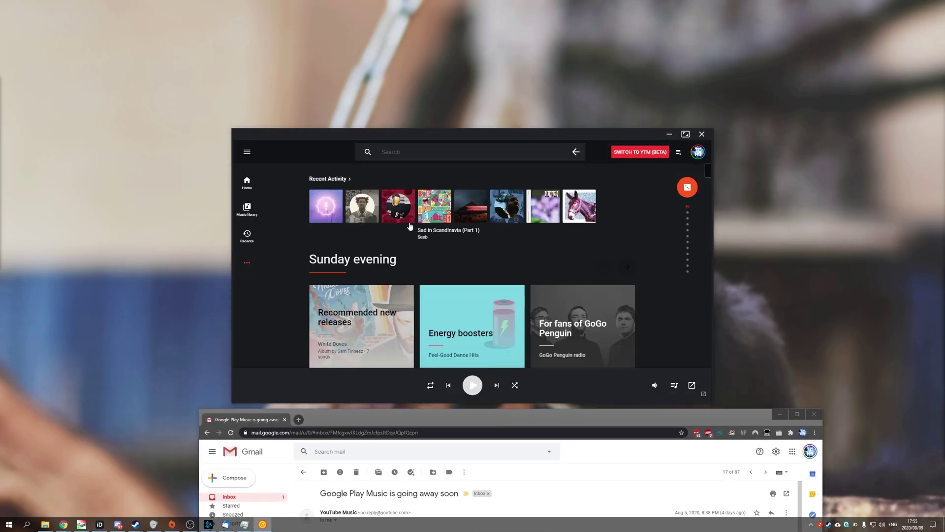
left_click_drag(557, 135, 558, 135)
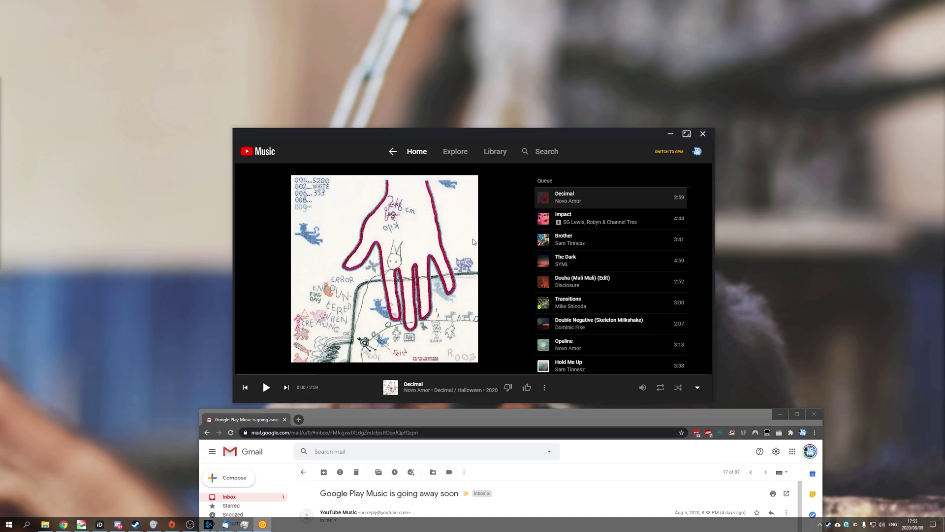
Collapse the now-playing view to browse the YouTube Music home page, and start playing "Decimal".
left_click(698, 389)
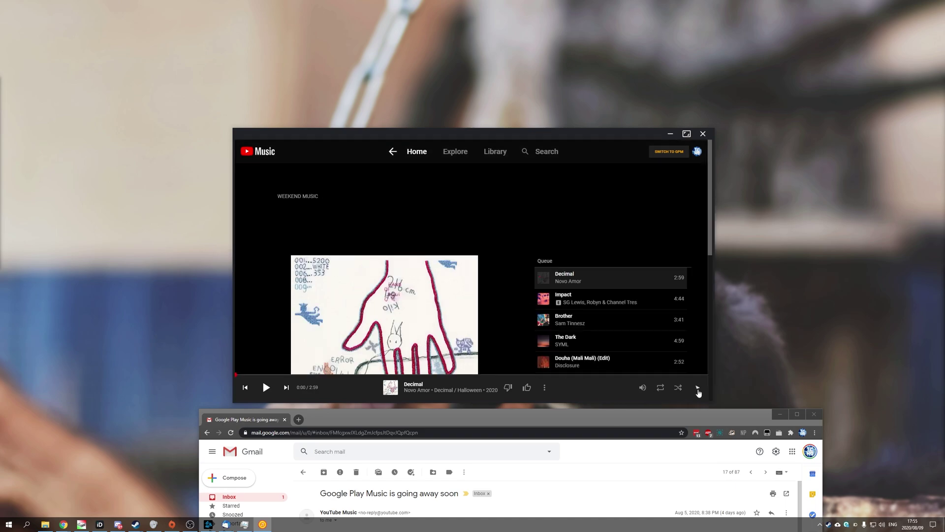
scroll(637, 325, "down", 10)
scroll(638, 325, "up", 10)
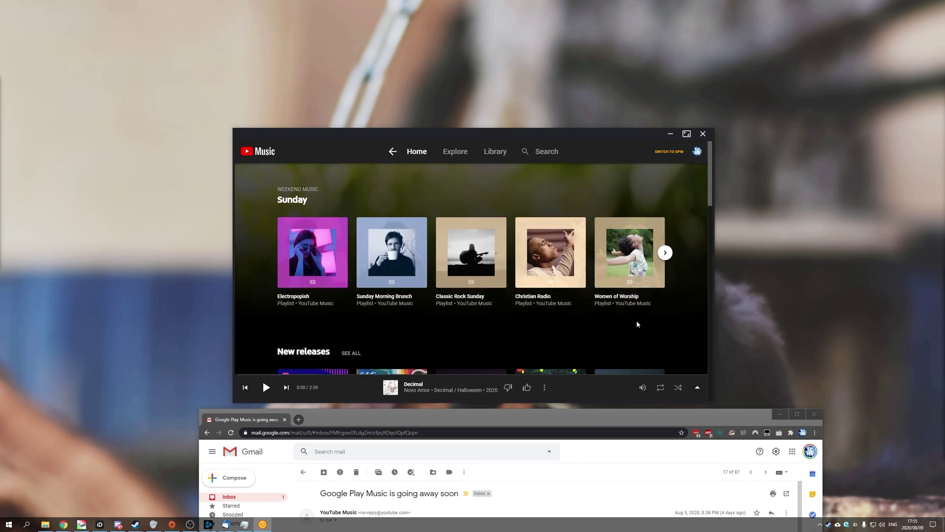
key("space")
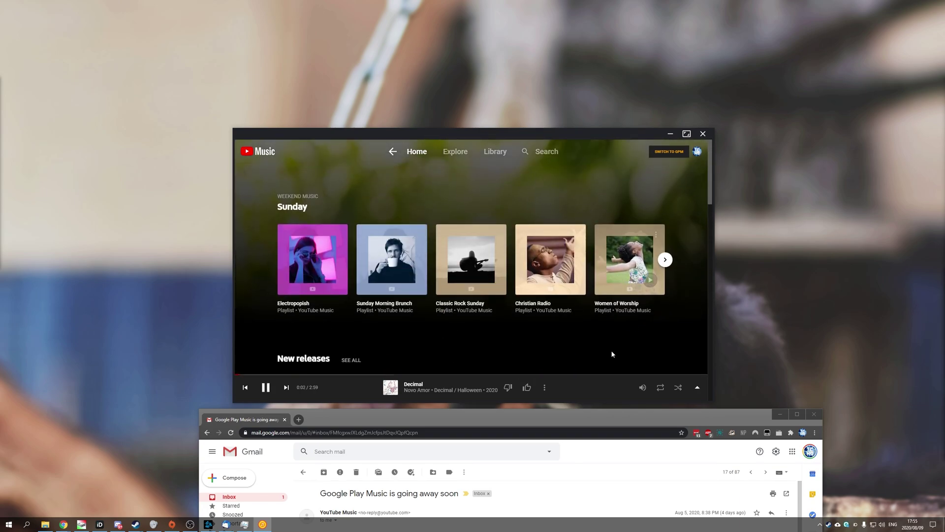
Expand the now-playing view, look through the song queue, and switch the player back to Google Play Music.
scroll(633, 348, "down", 3)
scroll(640, 354, "up", 3)
left_click(697, 387)
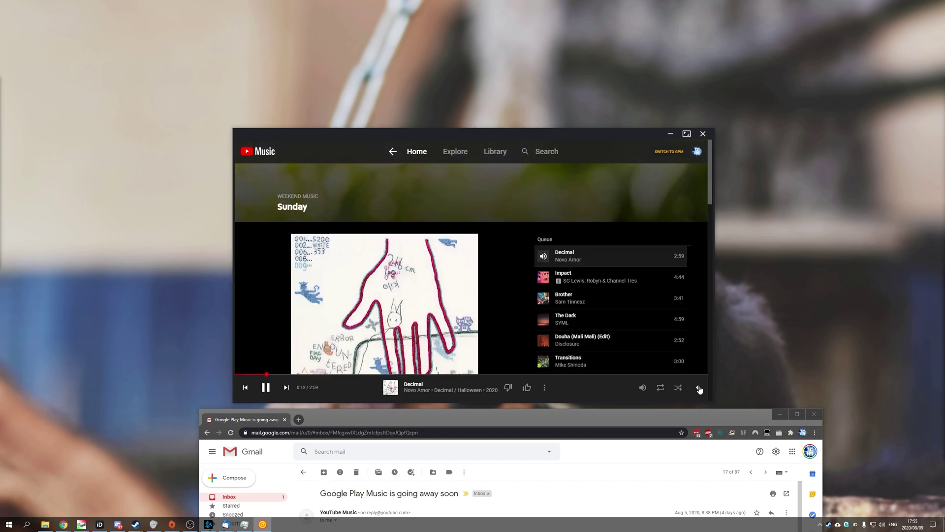
scroll(661, 269, "down", 3)
scroll(660, 269, "down", 3)
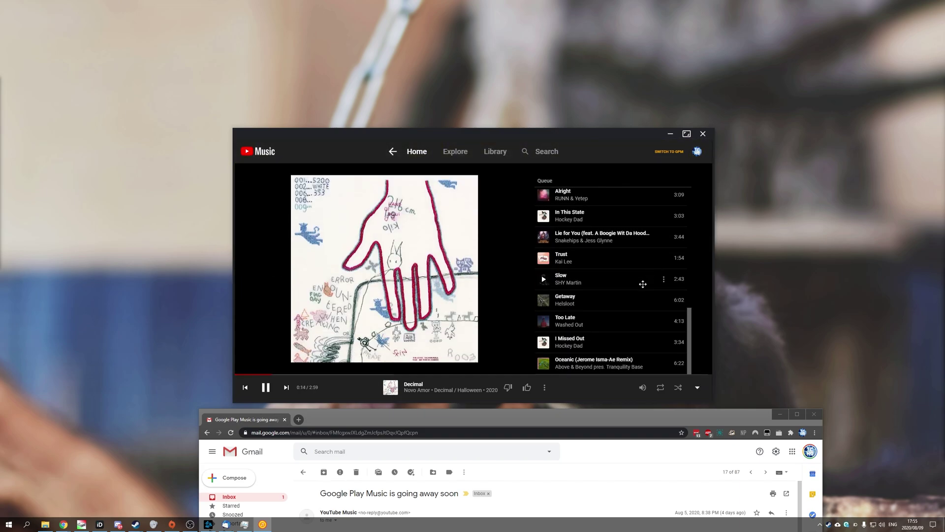
scroll(649, 266, "up", 6)
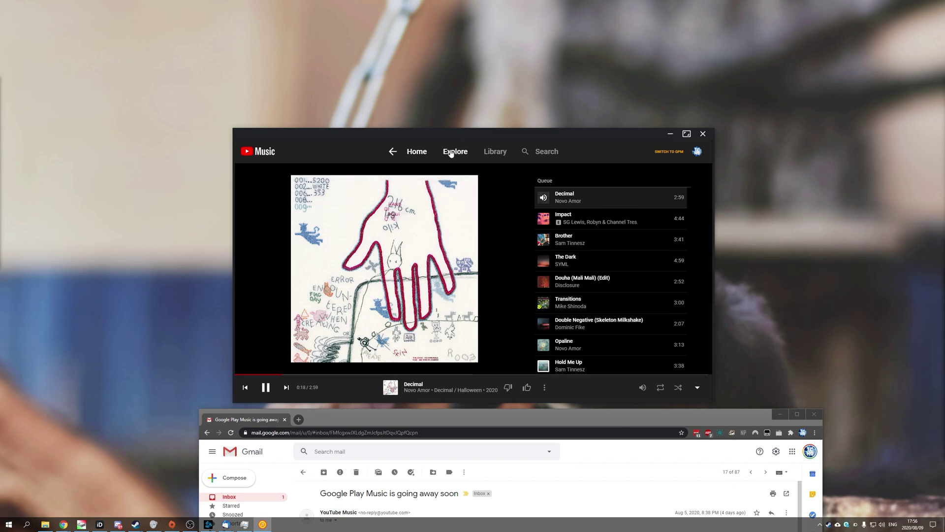
left_click(669, 151)
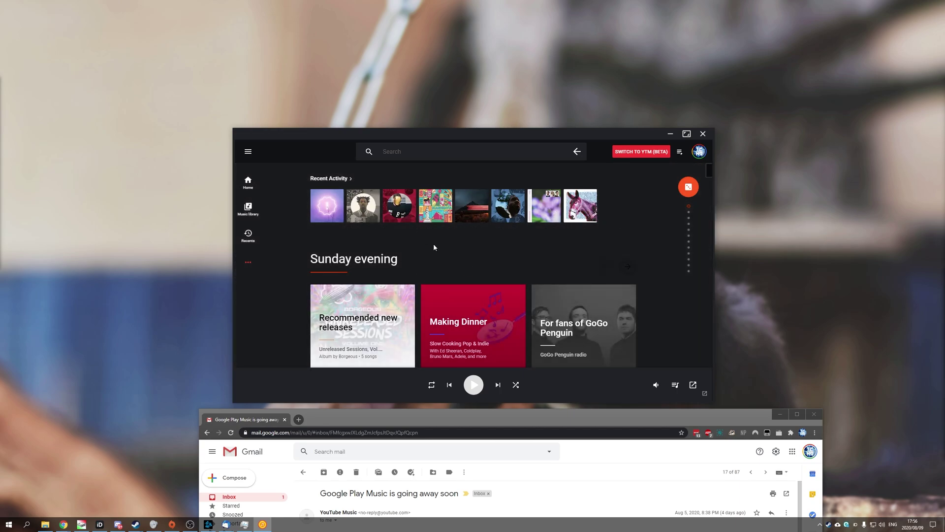
Return to the maximized Gmail window, review the Google Play Music notice, and open its "Update your music library" link.
double_click(613, 423)
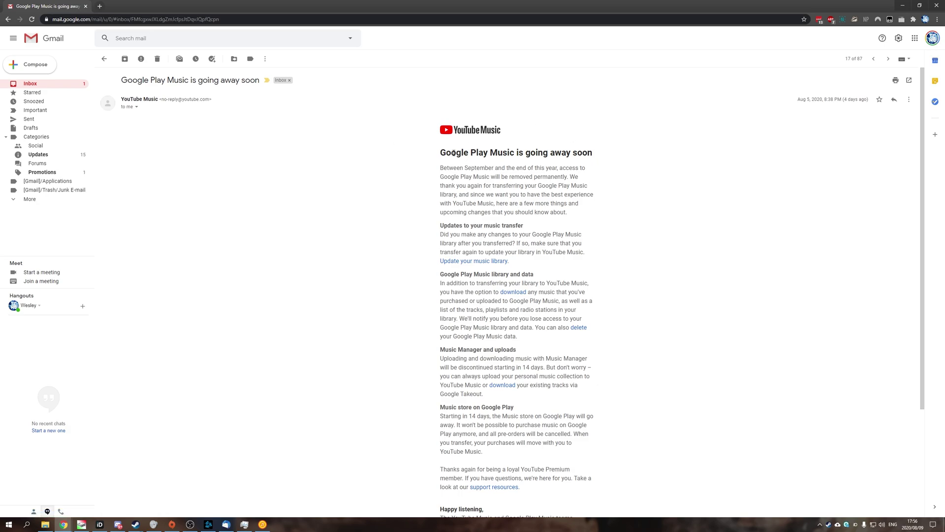
triple_click(454, 153)
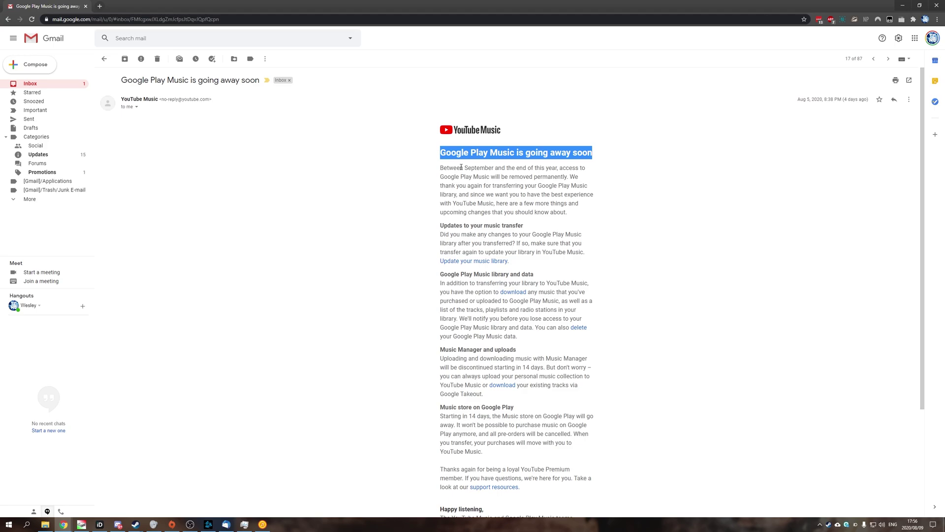
left_click_drag(514, 266, 442, 263)
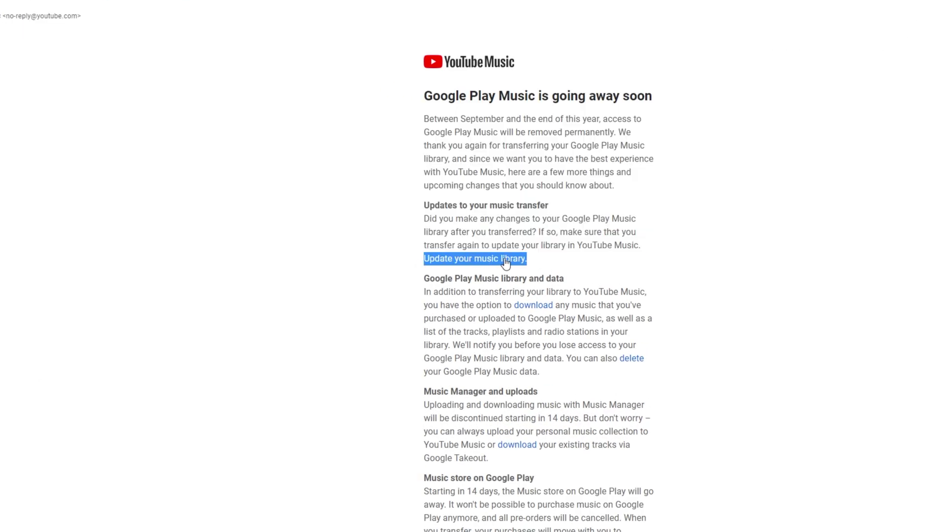
left_click(531, 261)
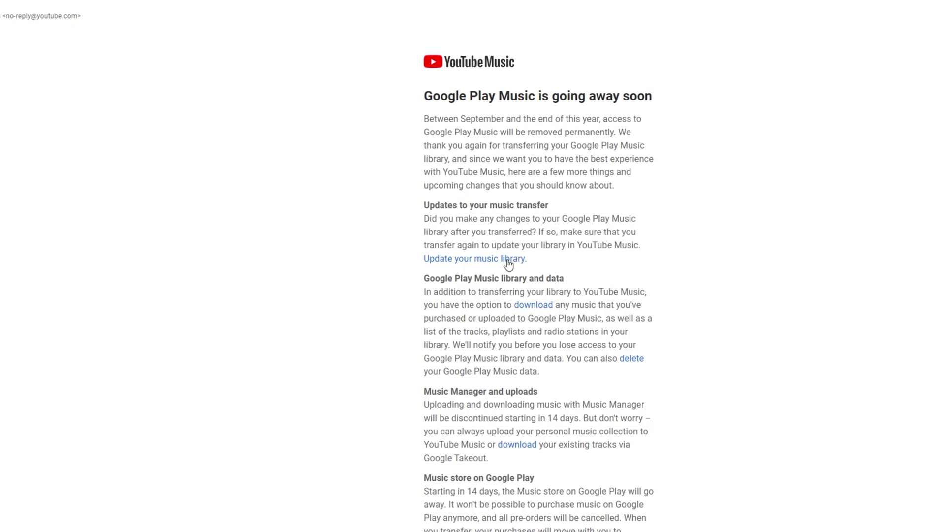
right_click(508, 264)
key("Escape")
left_click_drag(491, 205, 534, 210)
left_click(533, 211)
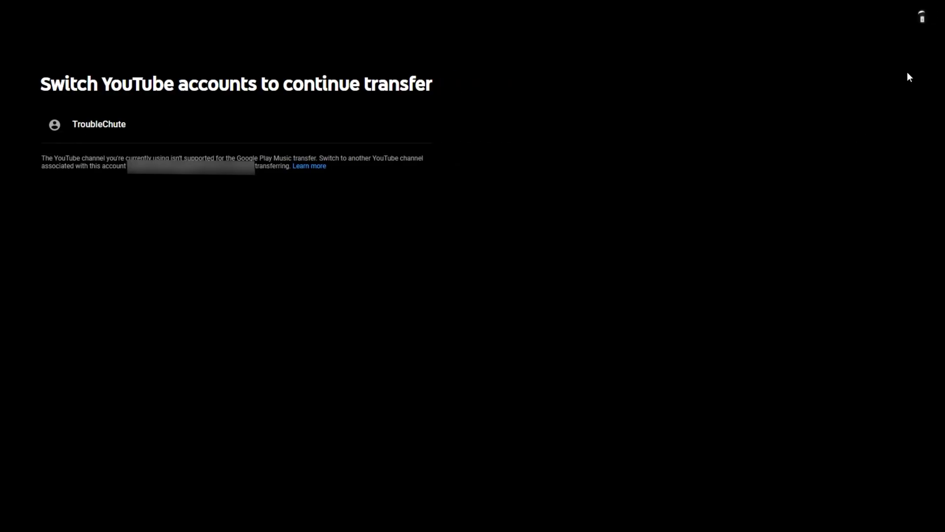
Switch to a YouTube account supported for the transfer and start transferring the Google Play Music library.
left_click(921, 20)
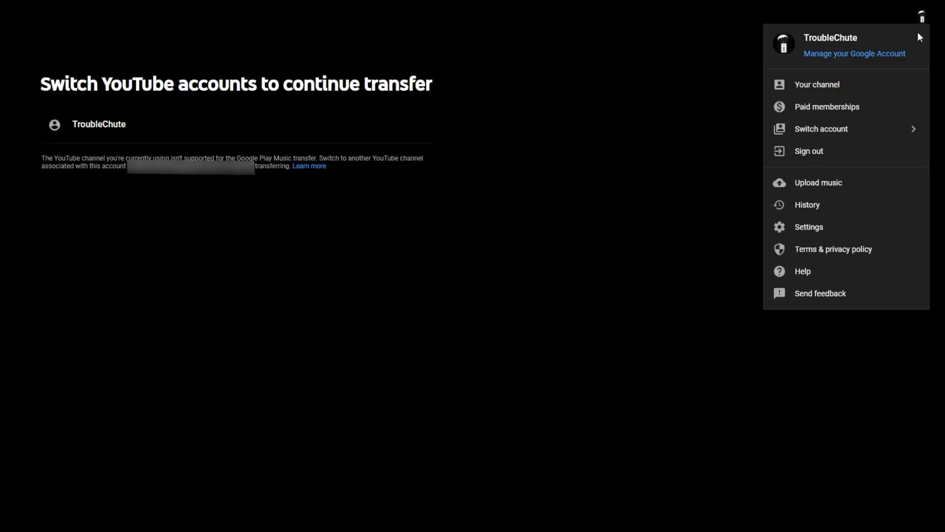
left_click(876, 125)
left_click(591, 524)
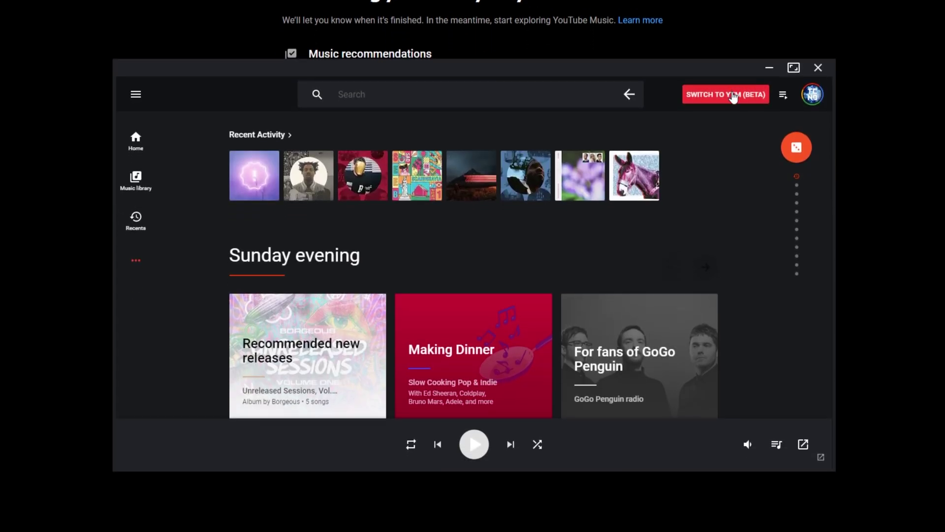
Switch the desktop player to YouTube Music and browse its home page for the transferred library.
left_click(732, 95)
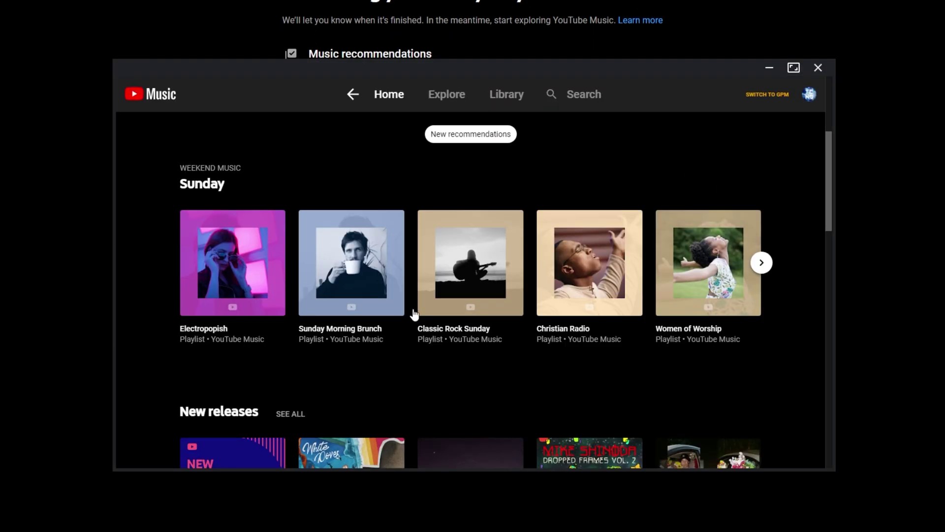
scroll(636, 251, "down", 5)
scroll(636, 251, "up", 10)
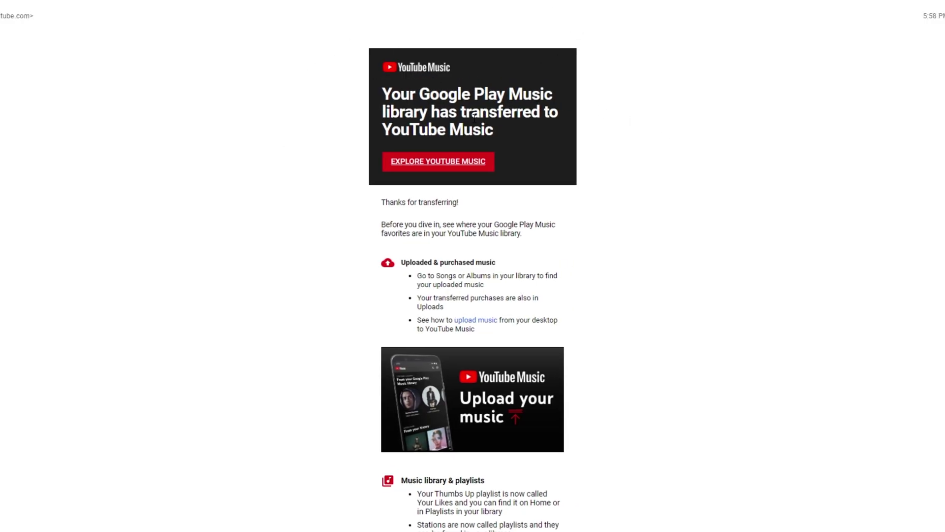
Read the transfer confirmation email, including its heading and the "Music library & playlists" section.
left_click_drag(383, 94, 542, 127)
left_click(441, 140)
scroll(595, 236, "down", 5)
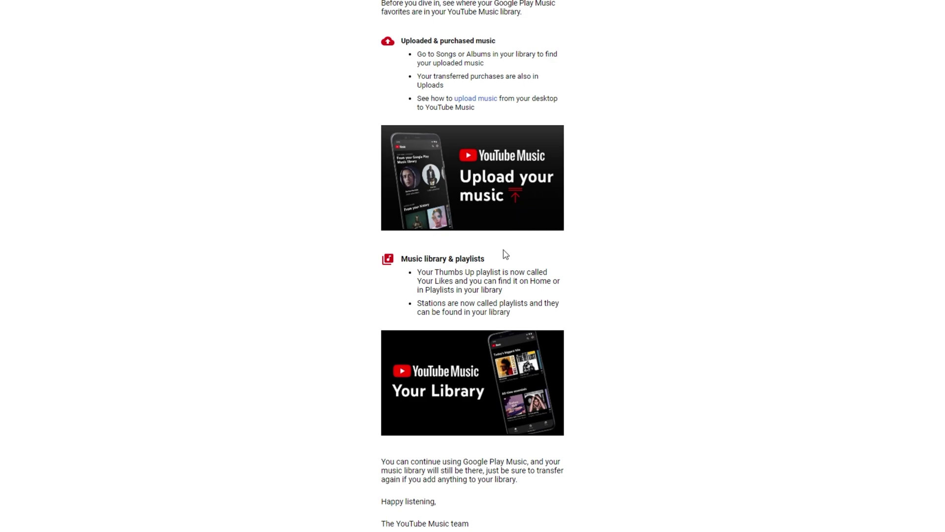
double_click(474, 258)
left_click_drag(438, 258, 398, 260)
left_click(459, 276)
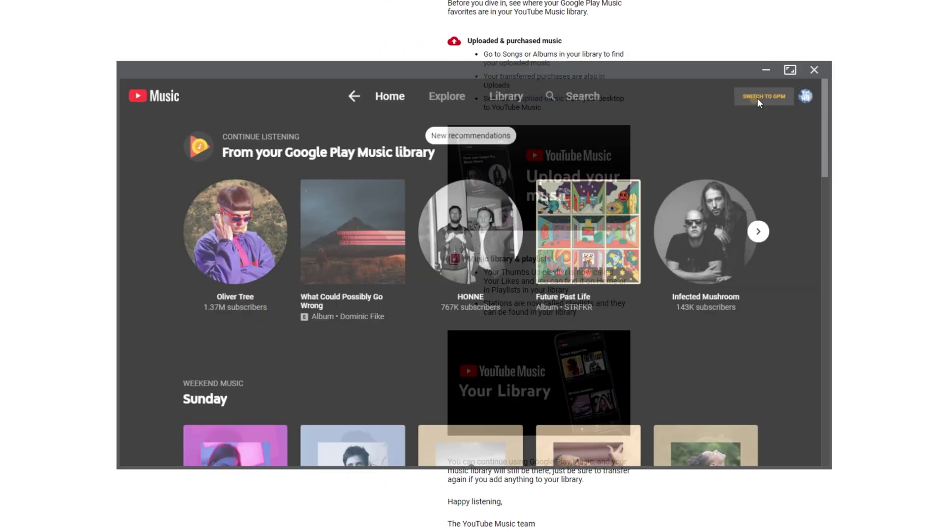
Switch the player to Google Play Music, look over its home page, and switch back to YouTube Music.
left_click(757, 98)
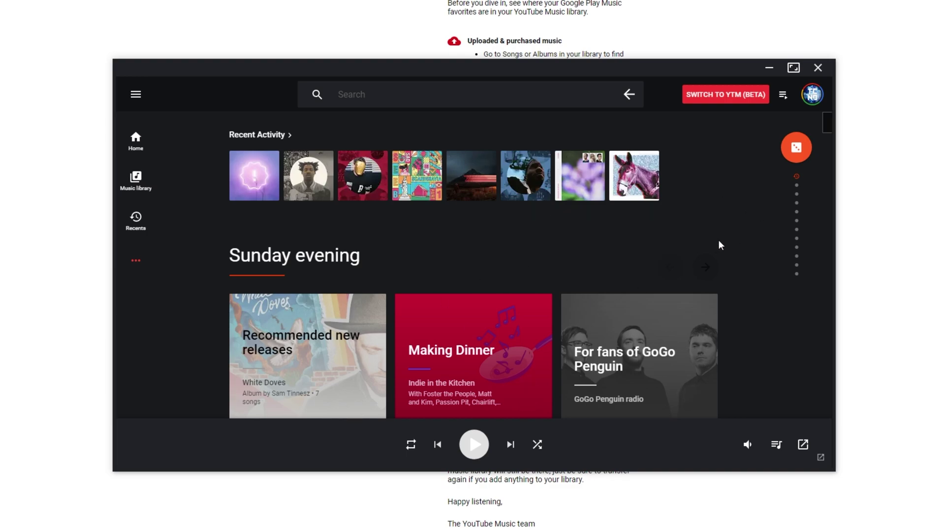
scroll(761, 171, "down", 10)
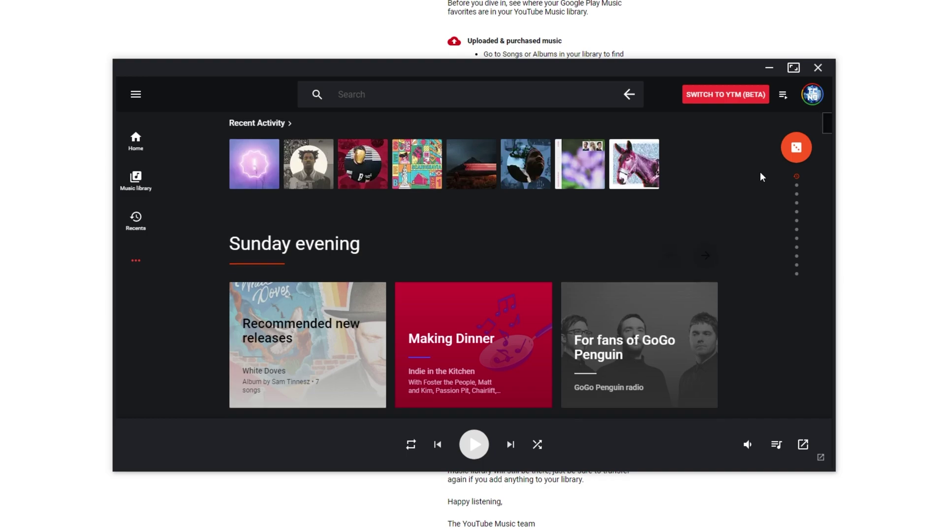
scroll(760, 178, "up", 10)
scroll(761, 178, "up", 1)
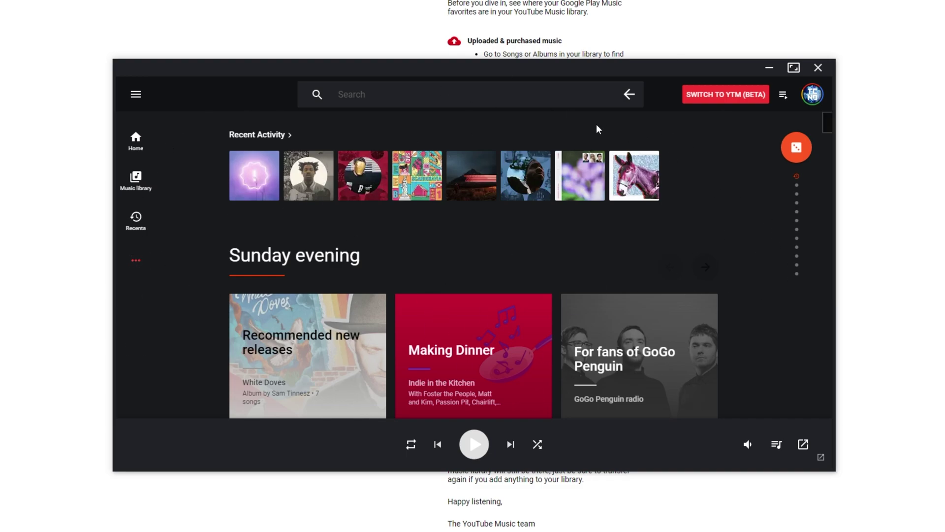
left_click(743, 102)
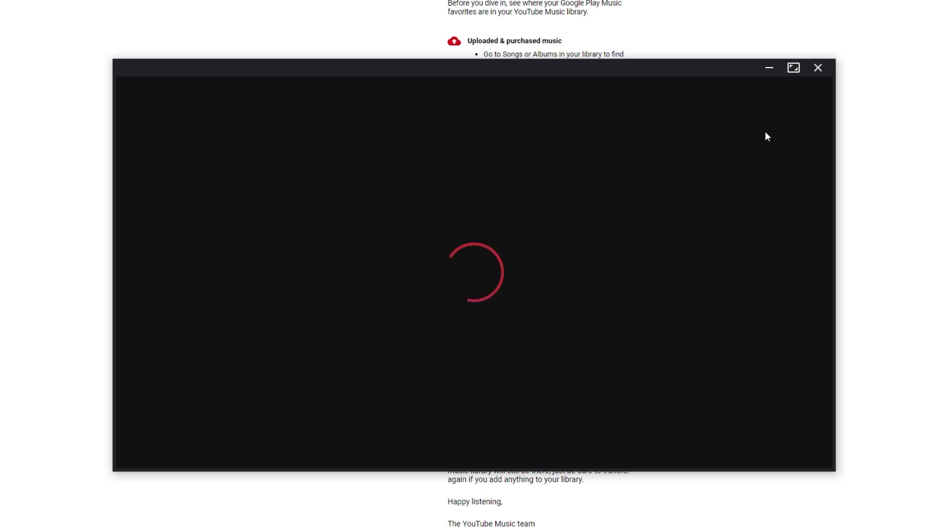